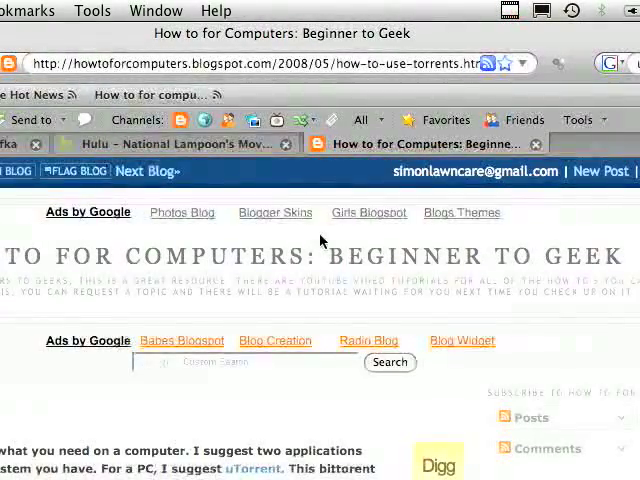
Search Google for utorrent in a new tab and open the uTorrent homepage result.
key(super+t)
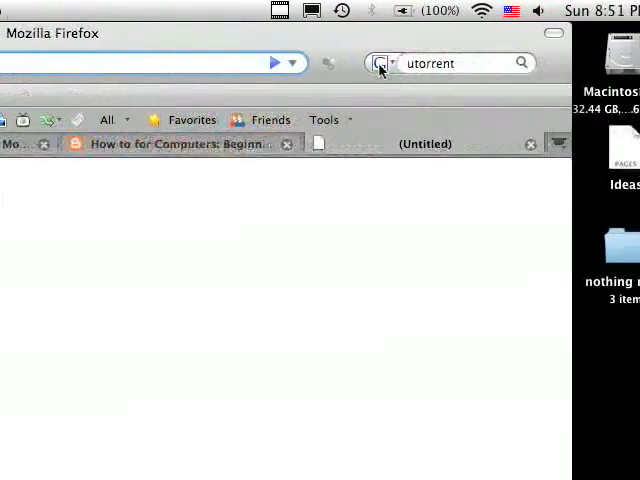
click(345, 66)
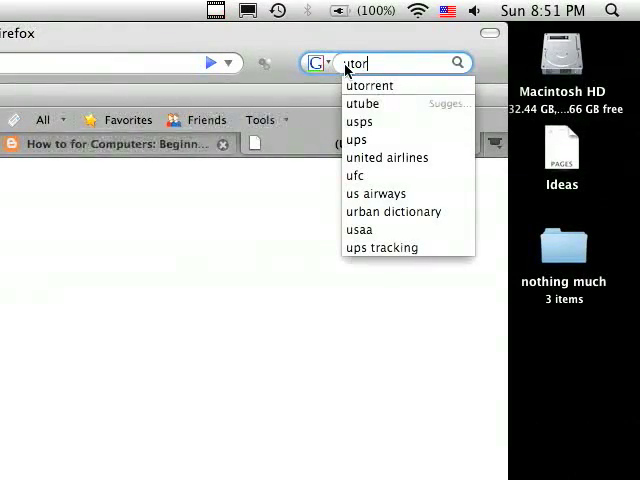
text(rent)
key(Return)
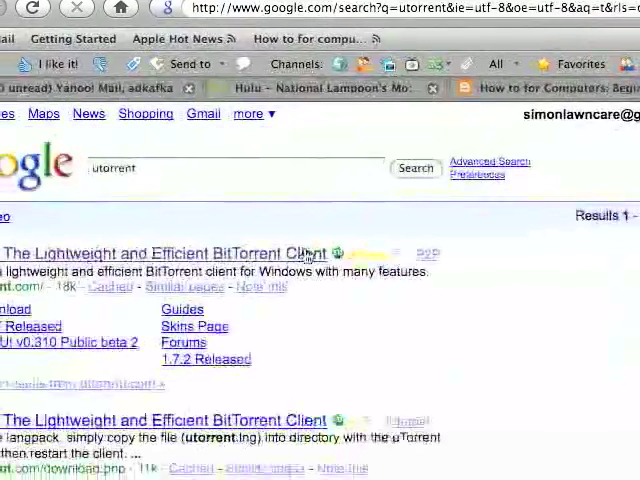
click(268, 275)
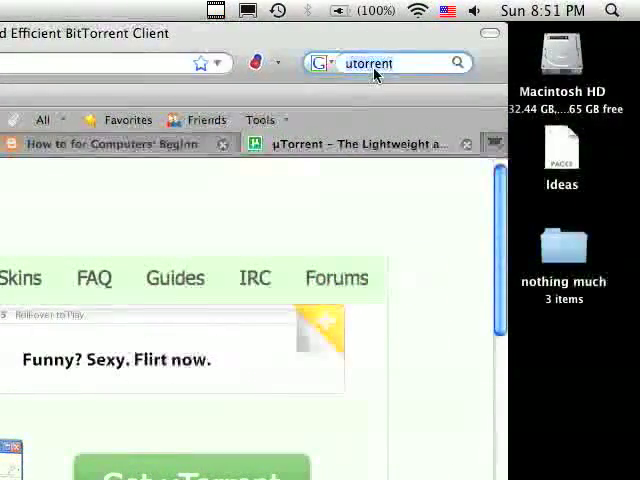
click(375, 71)
text(trens)
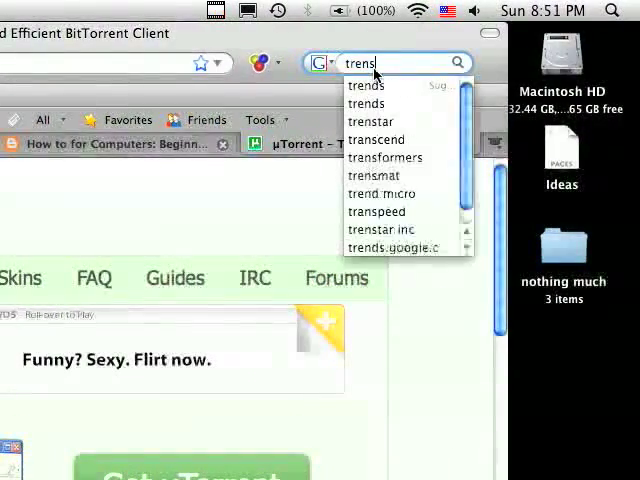
text(mission)
Search transmission, accept the spelling fix, open transmissionbt.com and its Download page.
key(Return)
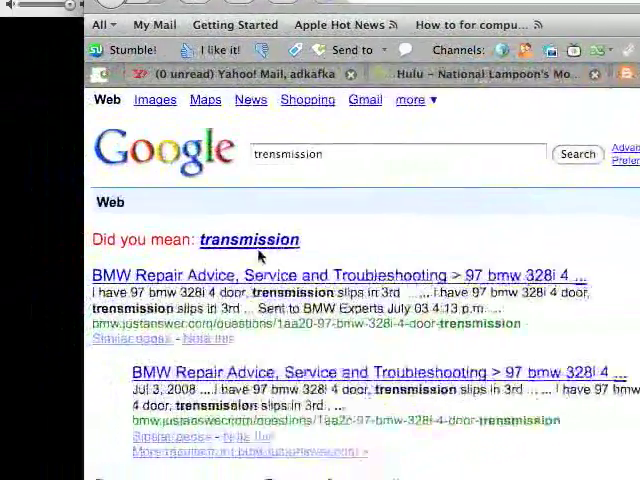
click(276, 243)
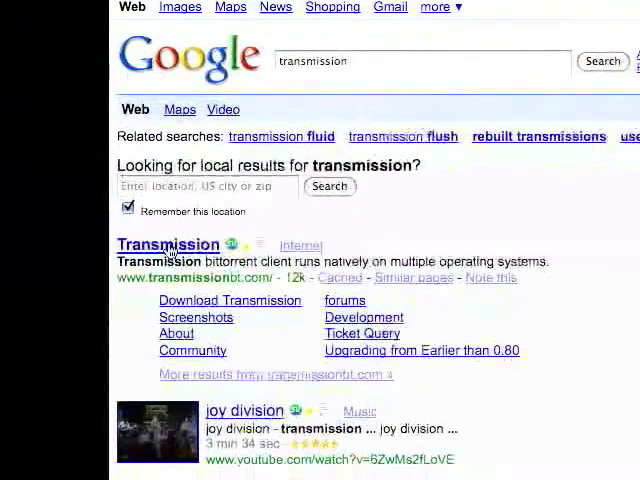
click(170, 292)
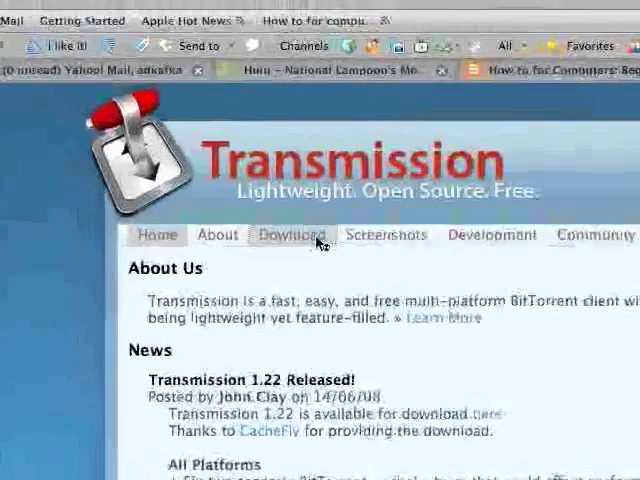
click(323, 247)
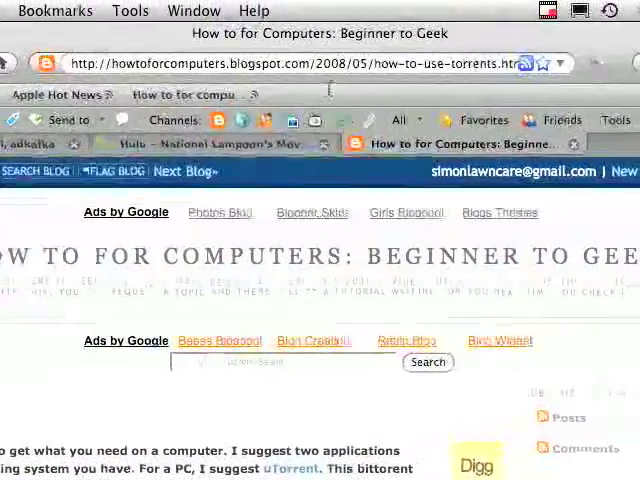
click(316, 62)
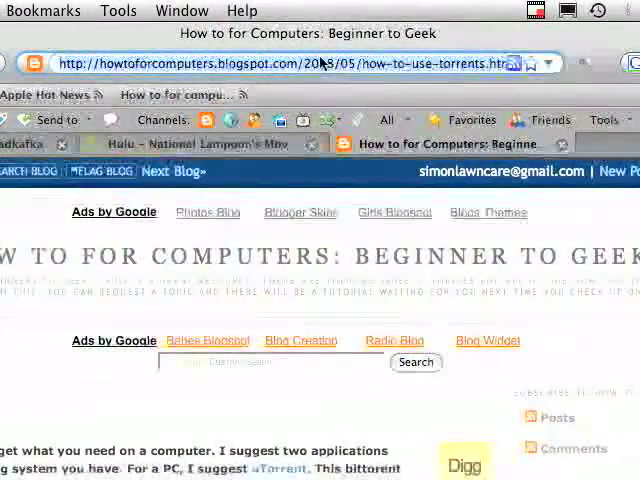
text(torrent)
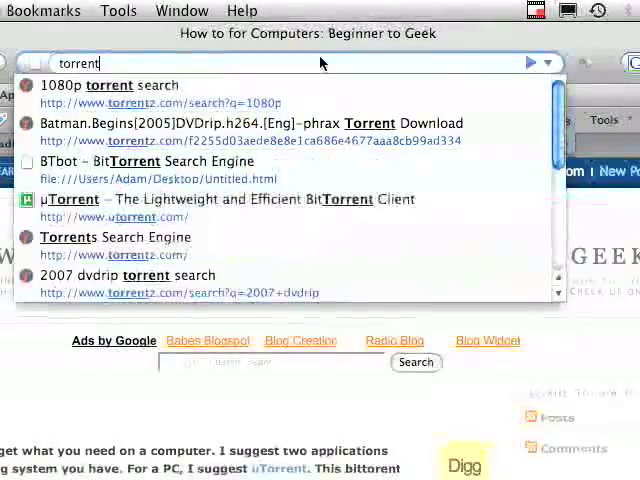
text(z.)
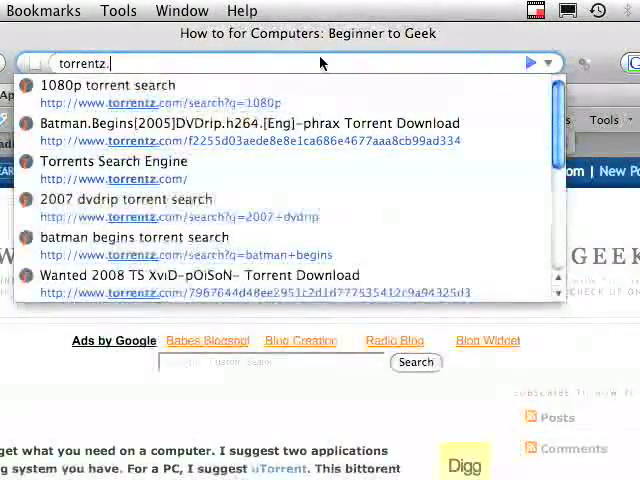
text(xom)
Load torrentz.com after correcting the .xom typo, then list torrents for 2008 dvdrip.
key(Return)
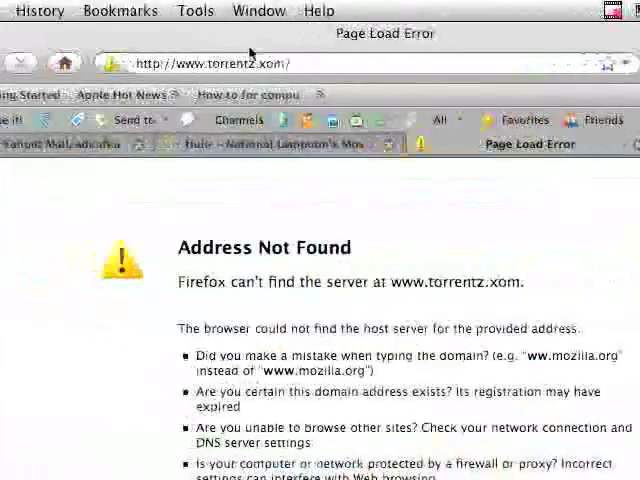
click(321, 67)
click(321, 66)
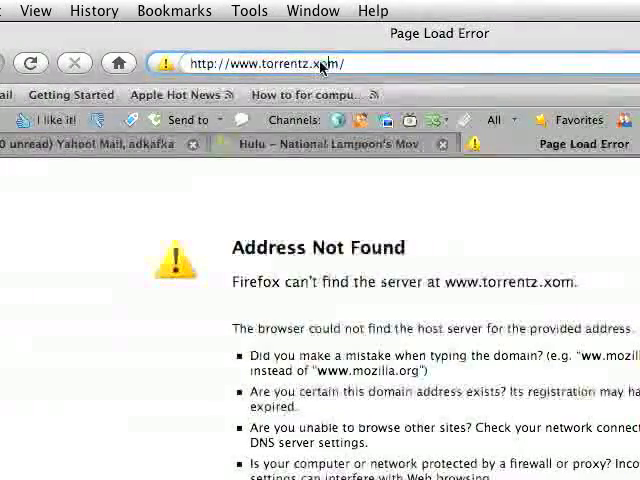
key(BackSpace)
text(c)
key(Return)
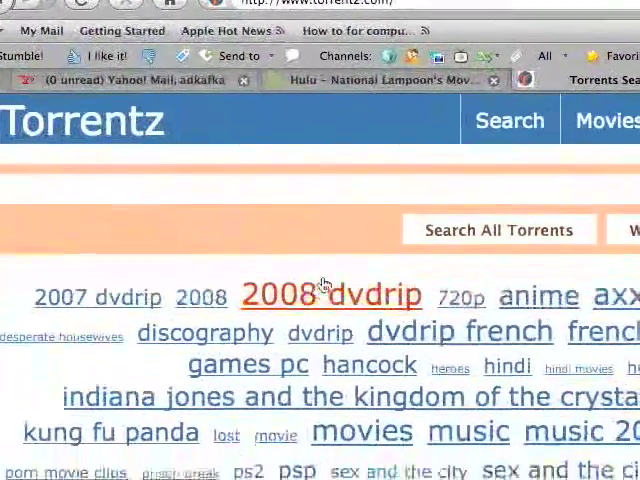
click(322, 248)
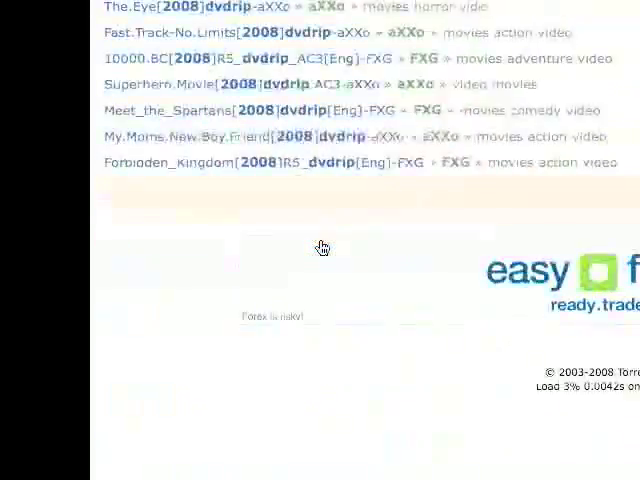
scroll(321, 247, up, 5)
scroll(321, 247, up, 10)
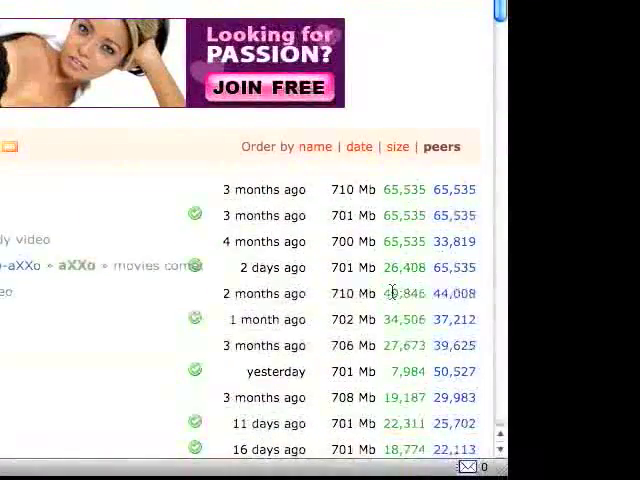
scroll(394, 290, down, 2)
scroll(394, 294, down, 3)
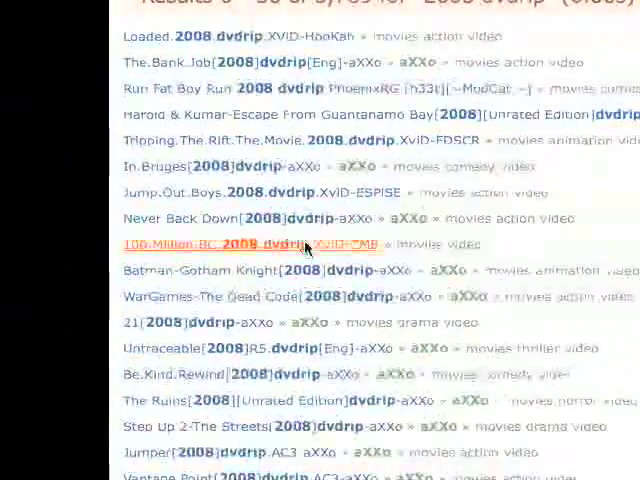
Peek at 100.Million.BC, go back, and open the 21[2008]dvdrip-aXXo listing to Mininova.
click(288, 271)
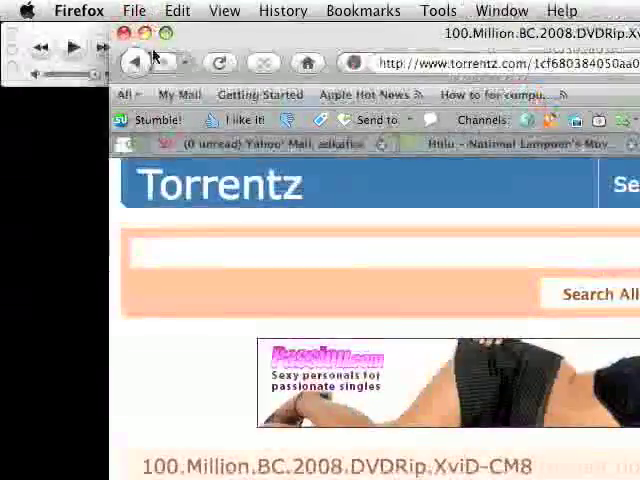
click(145, 68)
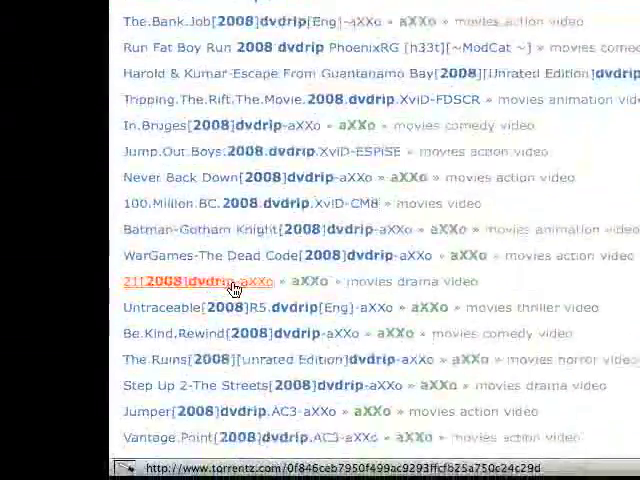
click(236, 288)
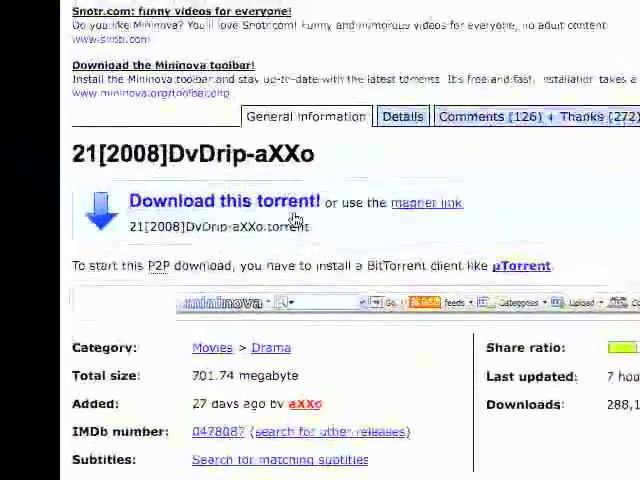
Save the 21[2008]DvDrip-aXXo .torrent file to the desktop and dismiss the Downloads window.
click(292, 207)
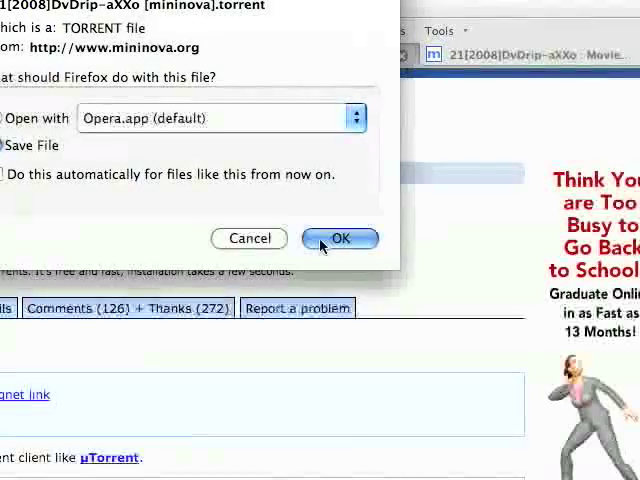
click(338, 239)
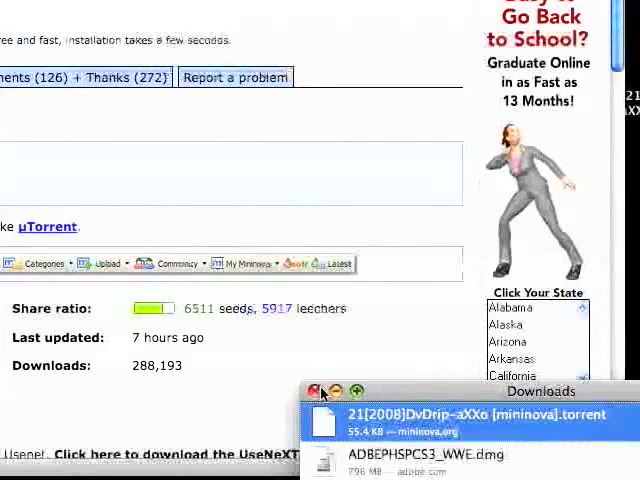
click(308, 391)
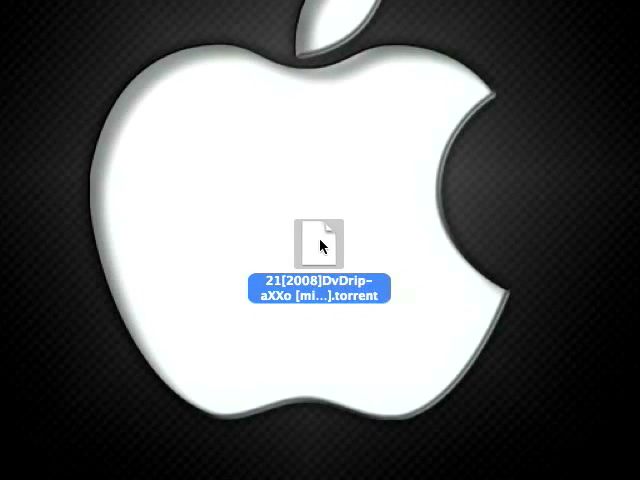
Open the desktop .torrent file with Transmission via its context menu.
right_click(321, 246)
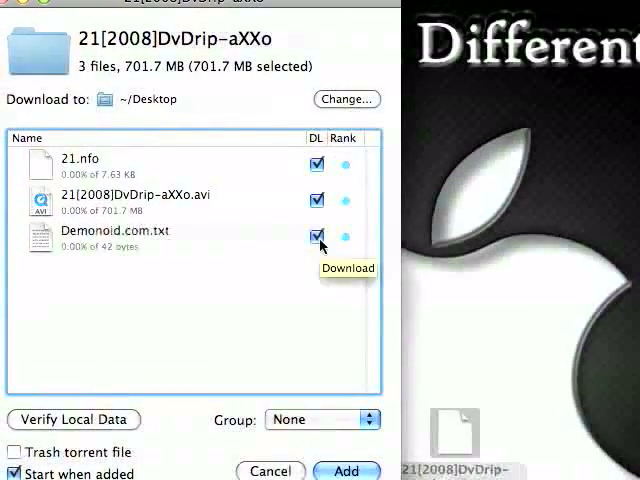
Uncheck Demonoid.com.txt, keep the .nfo and .avi files, and add the torrent as a transfer.
click(317, 237)
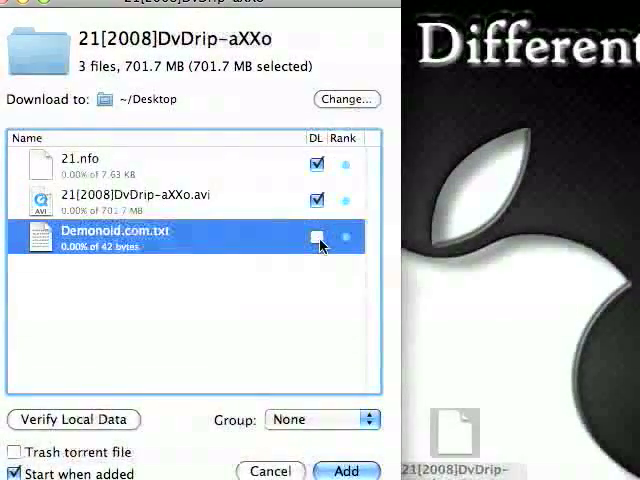
click(319, 196)
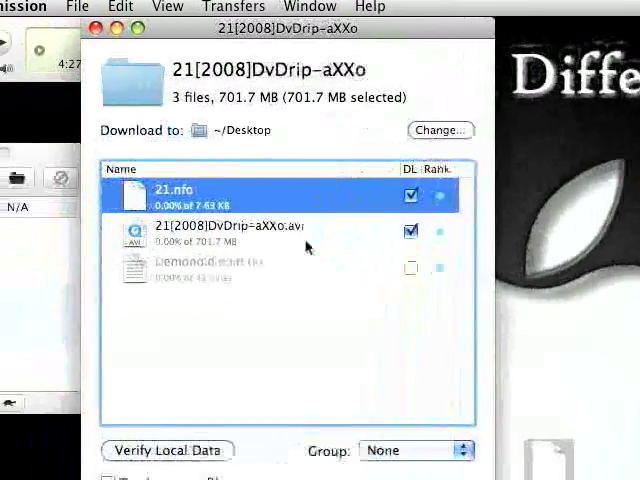
click(216, 246)
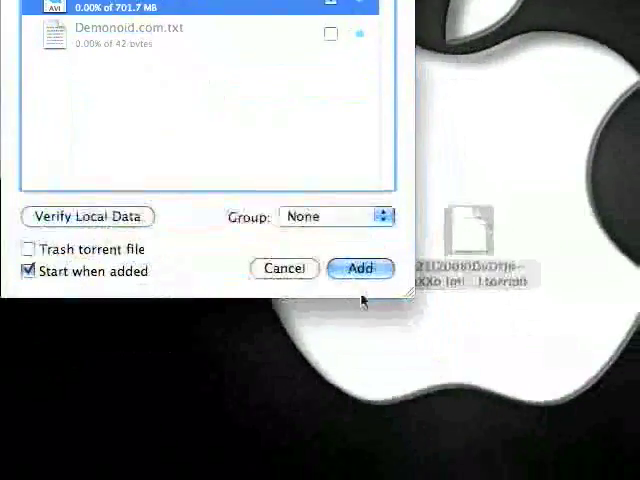
click(430, 378)
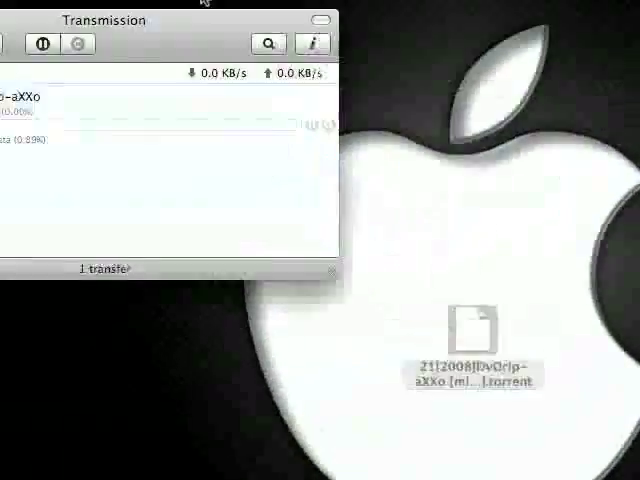